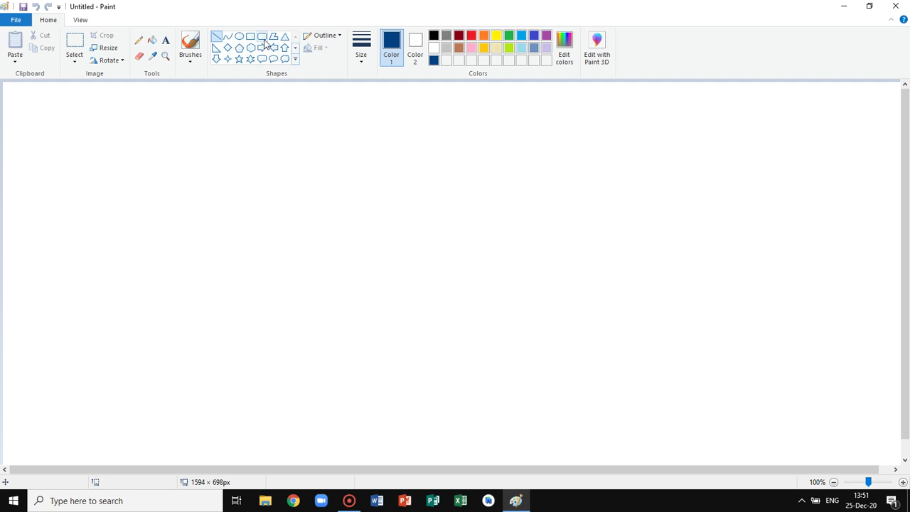
# - Draw a straight dark-blue line sloping down to the right, about 334 × 78 px, as the upper edge of an S
pyautogui.moveTo(502, 165); pyautogui.dragTo(335, 114)
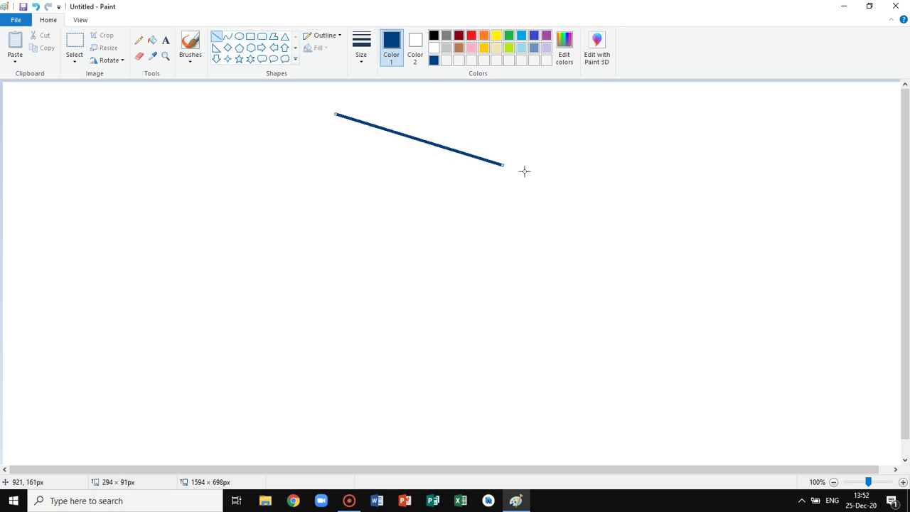
pyautogui.moveTo(500, 164); pyautogui.dragTo(471, 145)
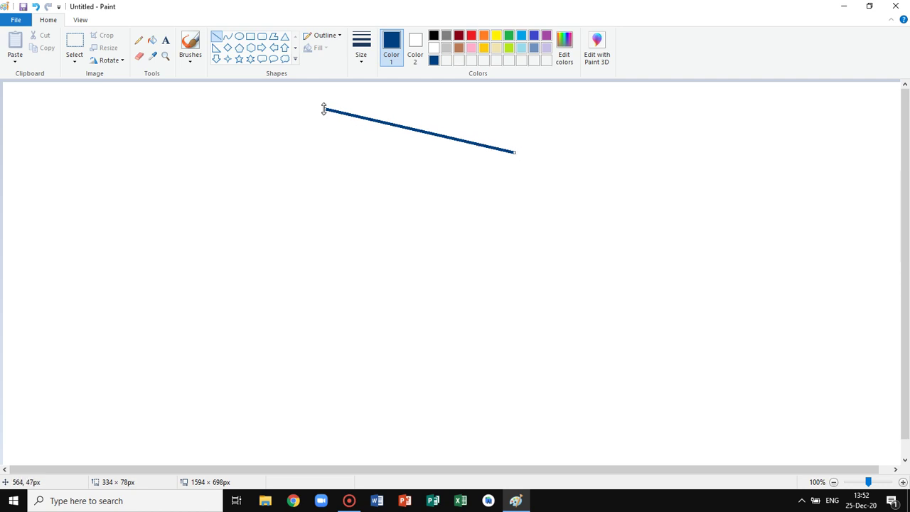
pyautogui.click(659, 145)
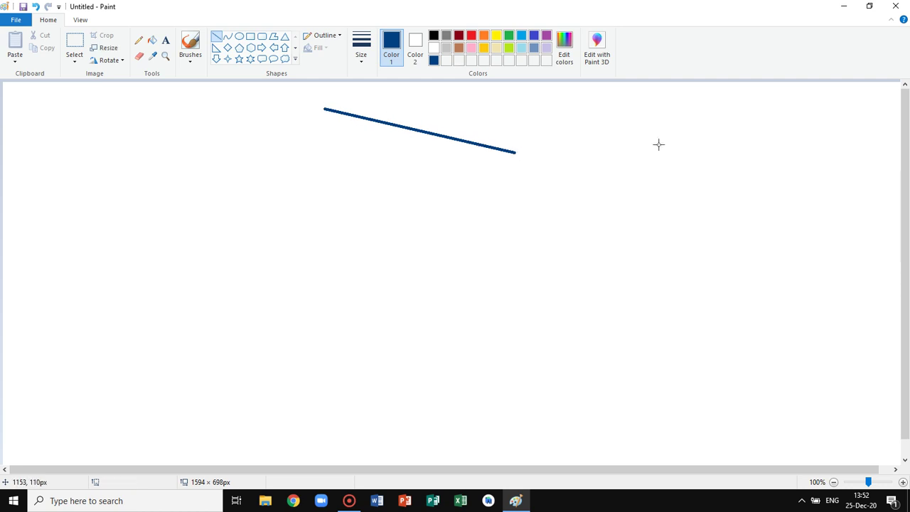
# - Draw a rounded corner about 69 × 72 px below the line's right end and extend it leftward parallel to the upper edge
pyautogui.click(228, 36)
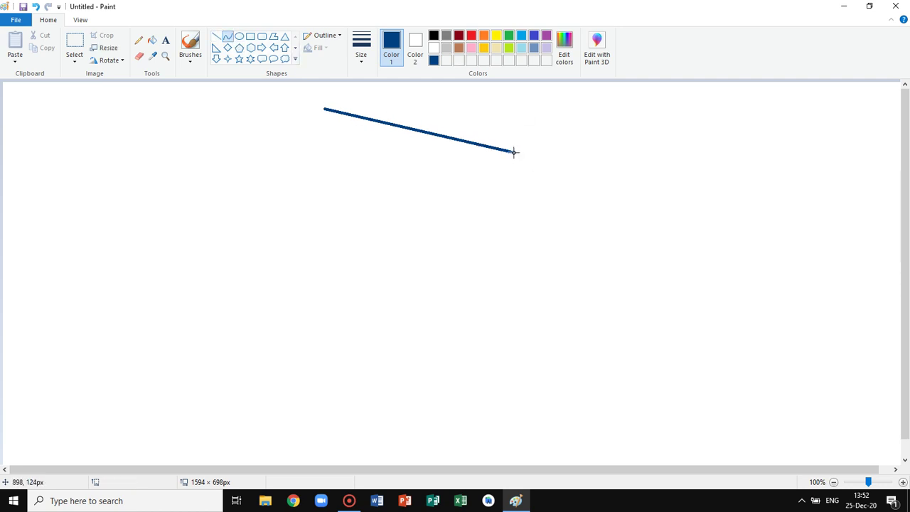
pyautogui.moveTo(514, 152); pyautogui.dragTo(492, 195)
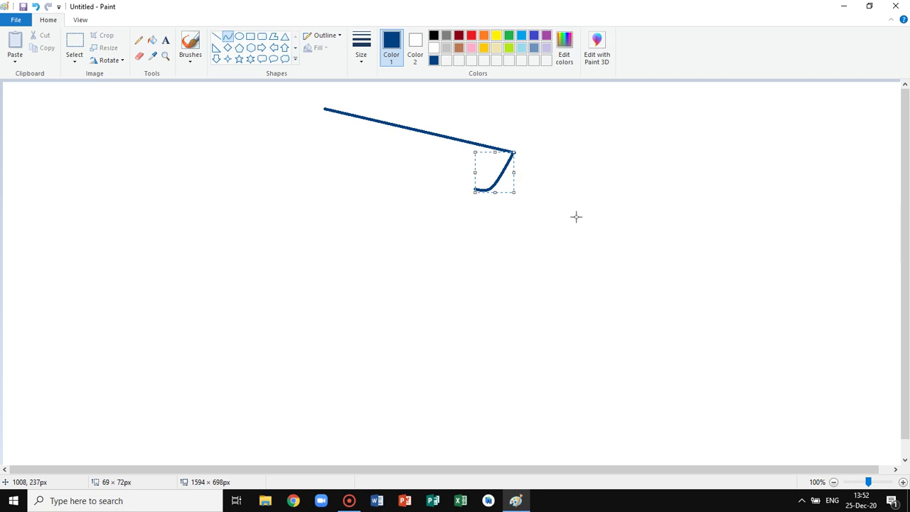
pyautogui.click(216, 35)
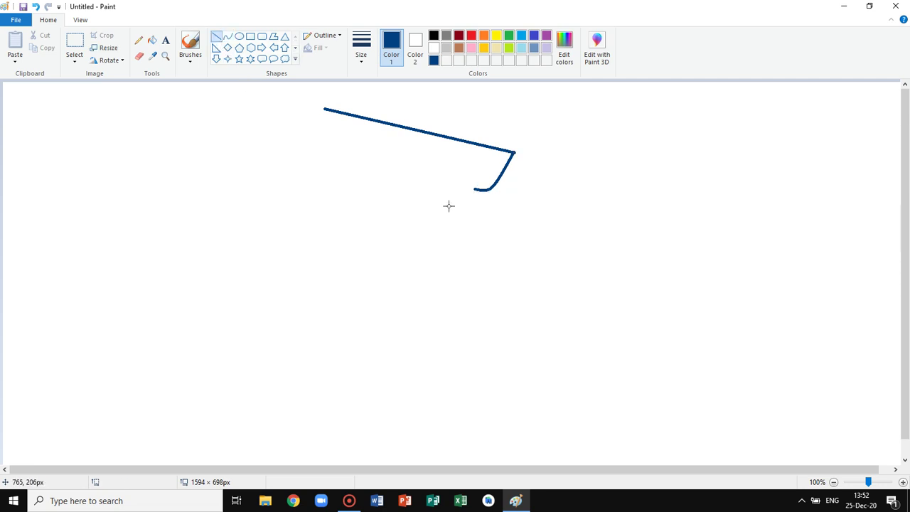
pyautogui.moveTo(476, 189); pyautogui.dragTo(339, 153)
pyautogui.click(272, 92)
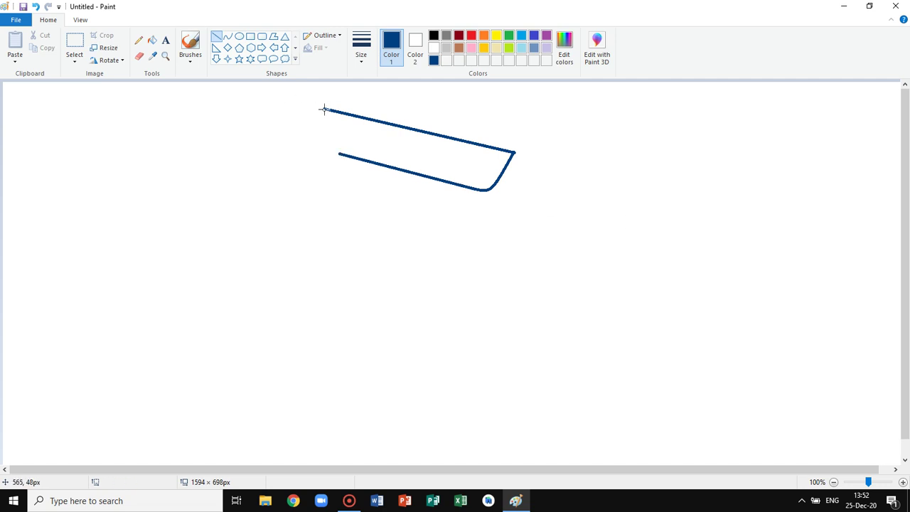
# - Draw the S's slanted left side, about 98 × 161 px, and a short parallel edge down from the inner line's left end
pyautogui.moveTo(324, 109); pyautogui.dragTo(269, 199)
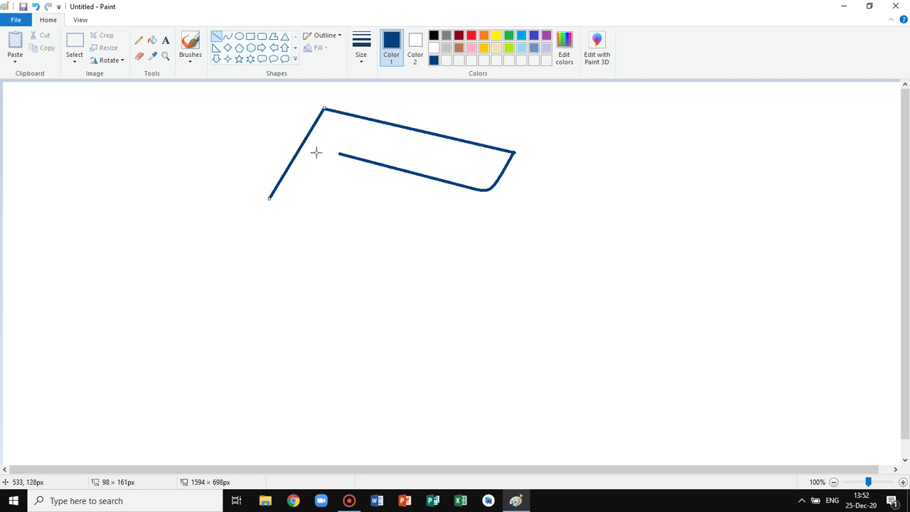
pyautogui.moveTo(339, 154); pyautogui.dragTo(325, 179)
pyautogui.click(620, 213)
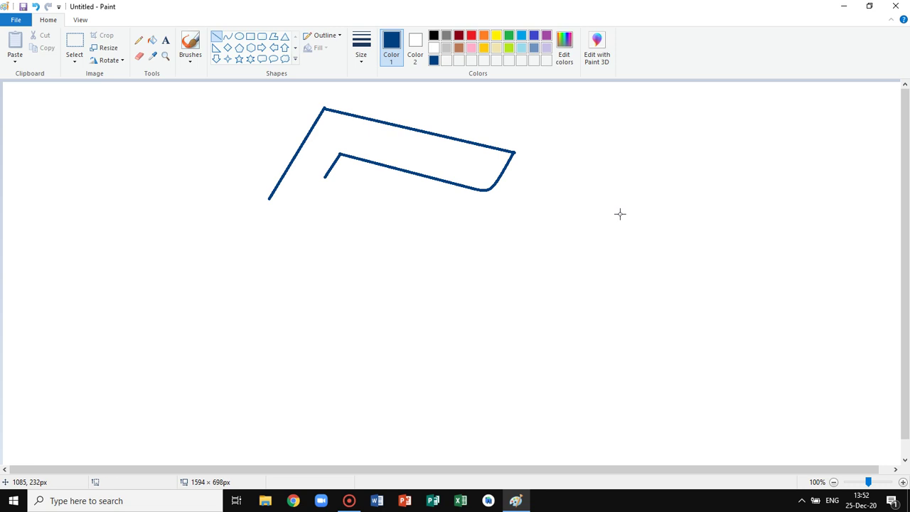
# - Draw the S's middle bar with an upper edge about 262 × 75 px, a parallel lower edge and a slanted right side
pyautogui.moveTo(327, 177); pyautogui.dragTo(474, 219)
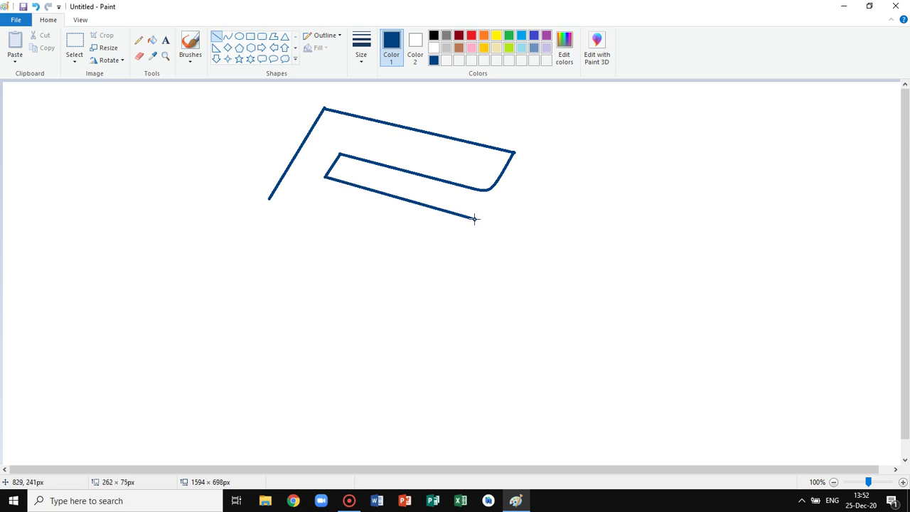
pyautogui.moveTo(269, 198)
pyautogui.mouseDown()
pyautogui.moveTo(422, 253)
pyautogui.moveTo(467, 258)
pyautogui.moveTo(423, 239)
pyautogui.moveTo(433, 246)
pyautogui.moveTo(421, 257)
pyautogui.mouseUp()
pyautogui.moveTo(474, 218); pyautogui.dragTo(421, 305)
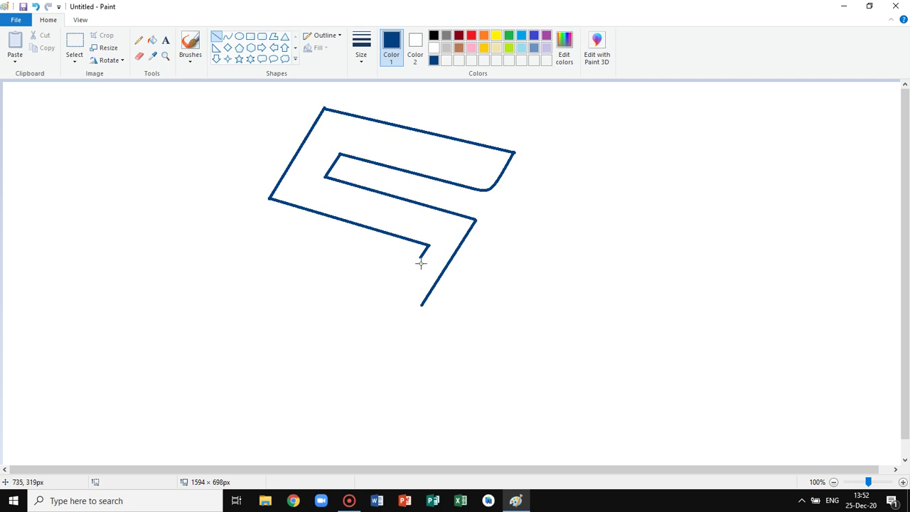
# - Draw a line parallel and close below the middle bar, extending it slightly past the S's lower-left corner
pyautogui.moveTo(420, 256); pyautogui.dragTo(290, 216)
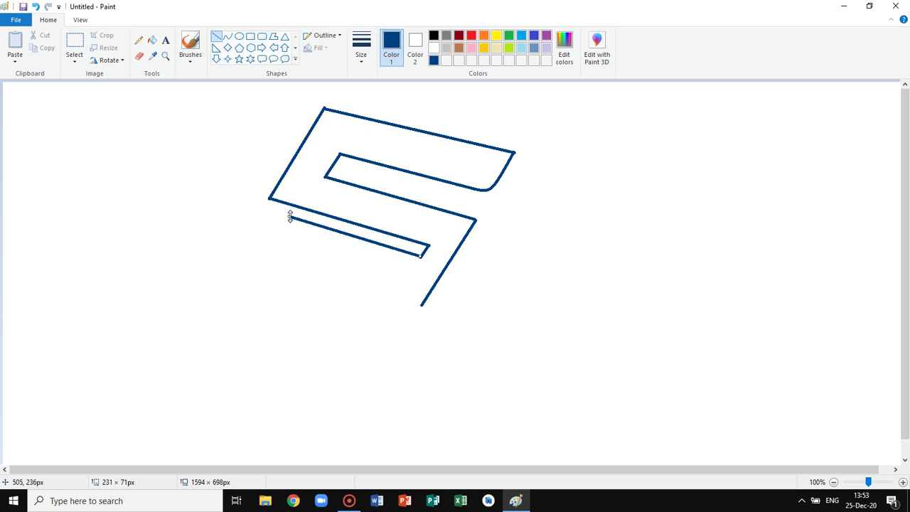
pyautogui.moveTo(290, 217); pyautogui.dragTo(290, 218)
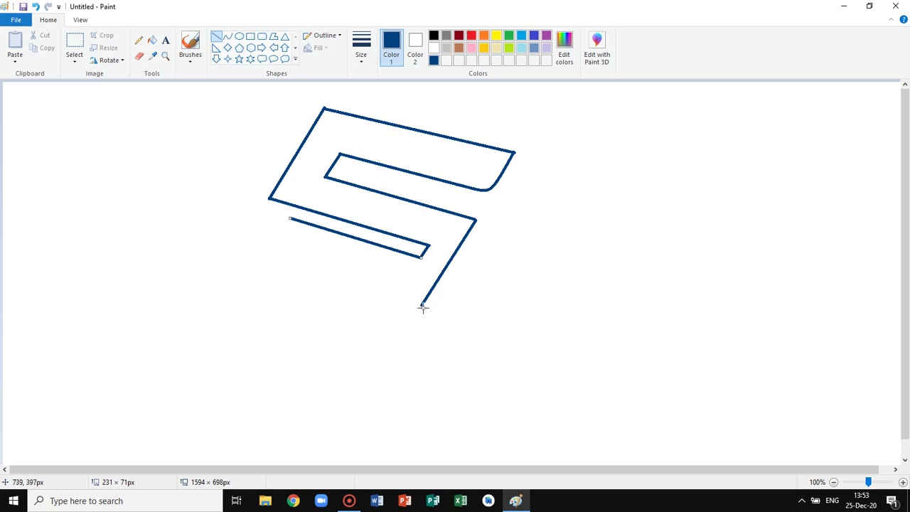
pyautogui.moveTo(290, 218); pyautogui.dragTo(263, 210)
pyautogui.click(227, 223)
pyautogui.click(227, 36)
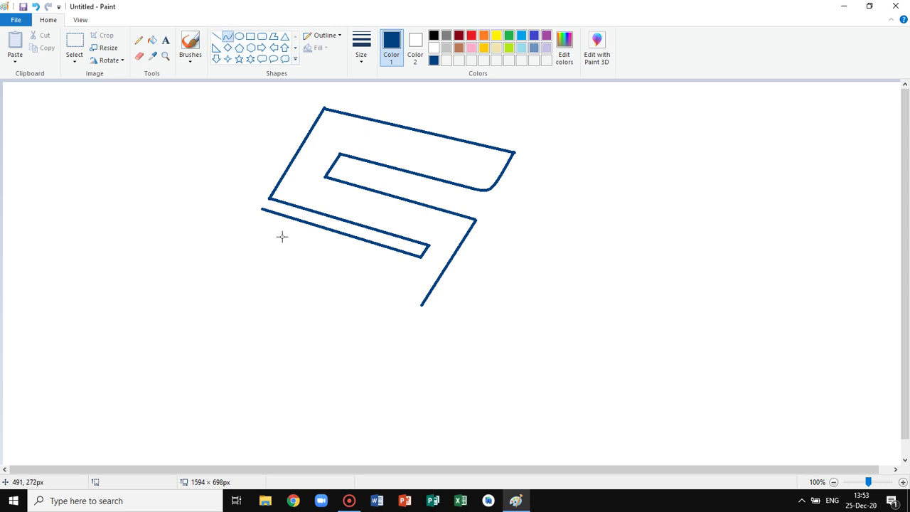
pyautogui.moveTo(262, 210)
pyautogui.mouseDown()
pyautogui.moveTo(260, 230)
pyautogui.moveTo(295, 266)
pyautogui.moveTo(345, 289)
pyautogui.moveTo(430, 303)
pyautogui.moveTo(296, 264)
pyautogui.moveTo(282, 244)
pyautogui.moveTo(253, 256)
pyautogui.moveTo(262, 259)
pyautogui.mouseUp()
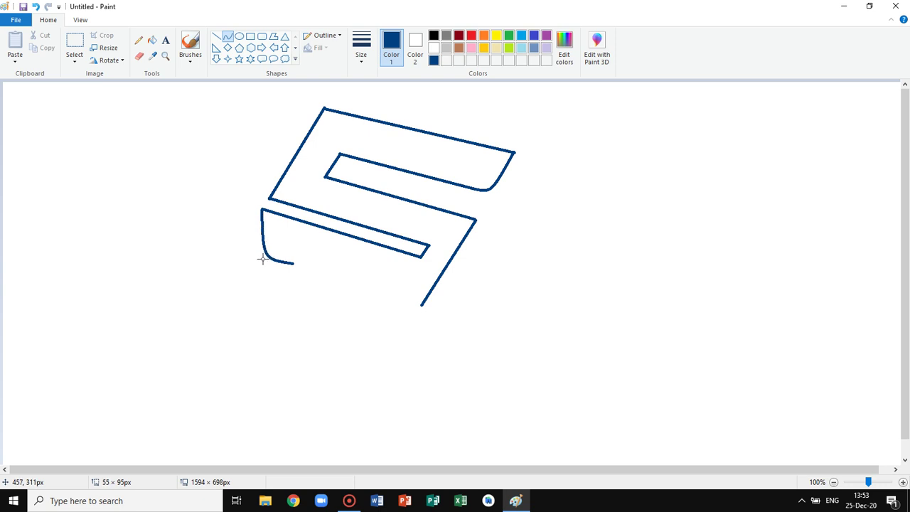
pyautogui.hotkey('ctrl', 'z')
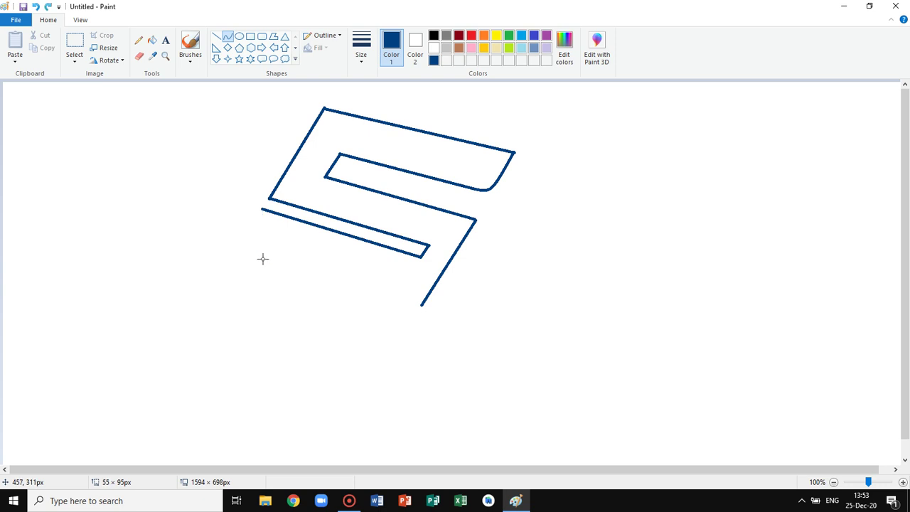
# - Try to reuse a copy of the upper-right rounded end, flipped vertically and horizontally, as the lower-left end, and delete the copy
pyautogui.click(74, 41)
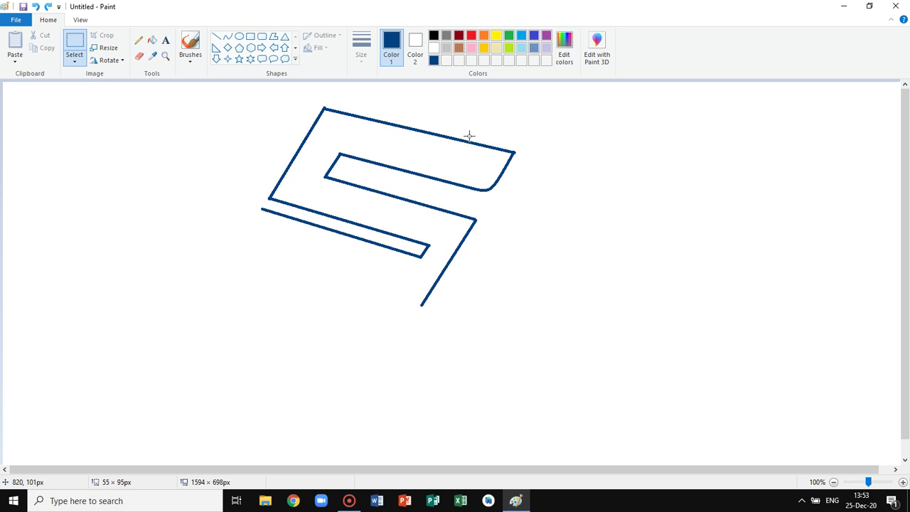
pyautogui.moveTo(466, 134); pyautogui.dragTo(514, 204)
pyautogui.click(561, 205)
pyautogui.moveTo(440, 133); pyautogui.dragTo(516, 192)
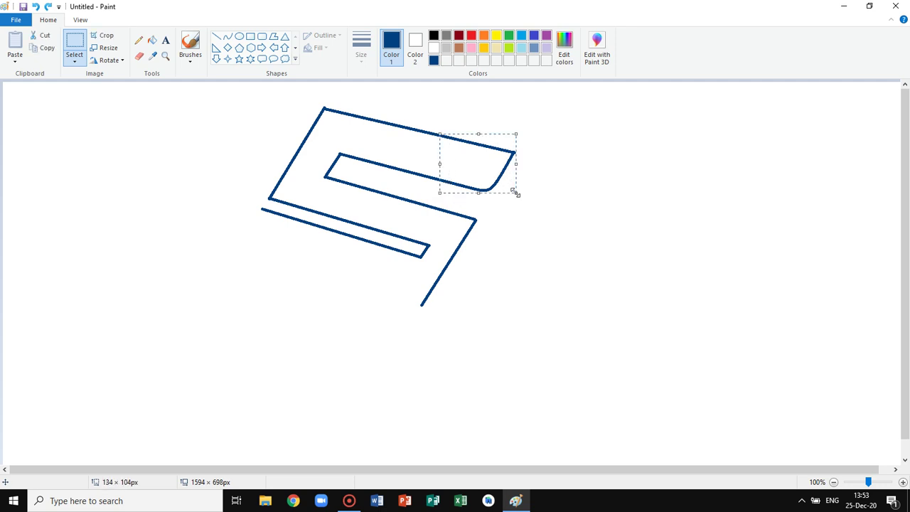
pyautogui.hotkey('ctrl', 'v')
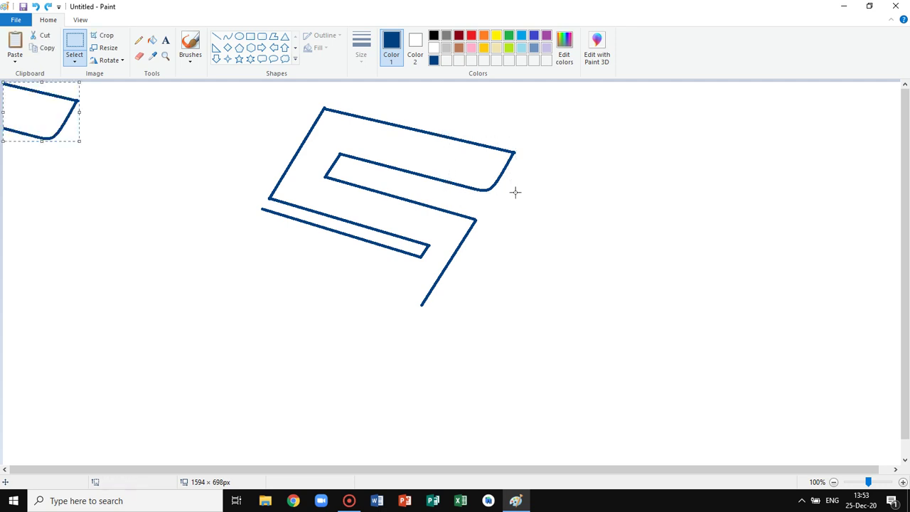
pyautogui.click(97, 64)
pyautogui.click(107, 112)
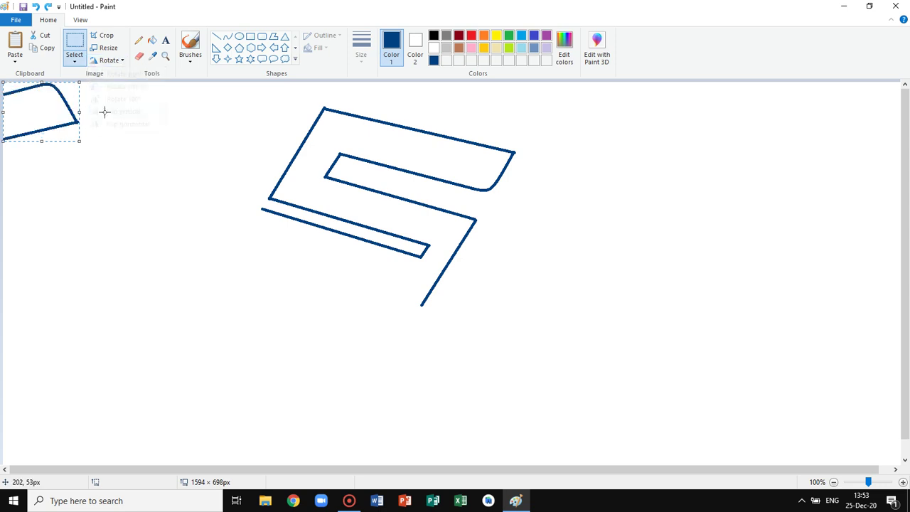
pyautogui.click(107, 60)
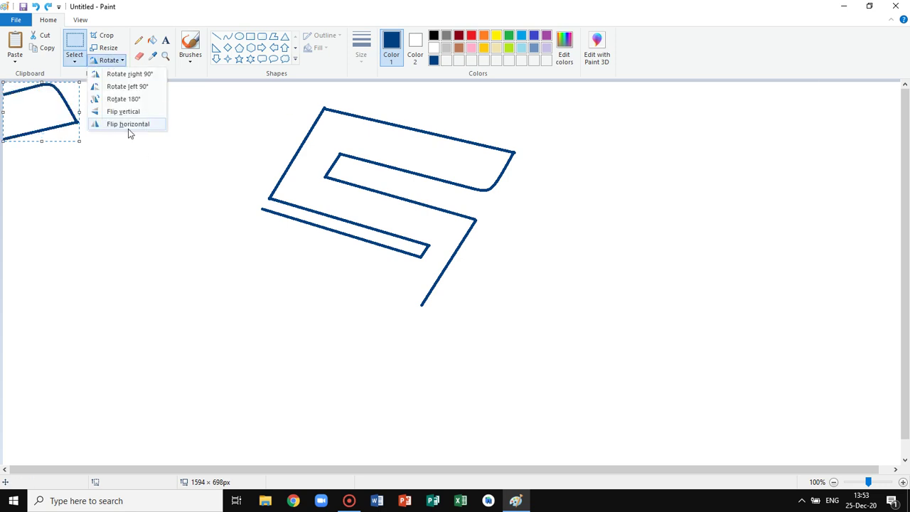
pyautogui.click(128, 123)
pyautogui.moveTo(61, 122)
pyautogui.mouseDown()
pyautogui.moveTo(156, 180)
pyautogui.moveTo(266, 282)
pyautogui.moveTo(271, 248)
pyautogui.moveTo(280, 246)
pyautogui.moveTo(214, 264)
pyautogui.mouseUp()
pyautogui.press('Delete')
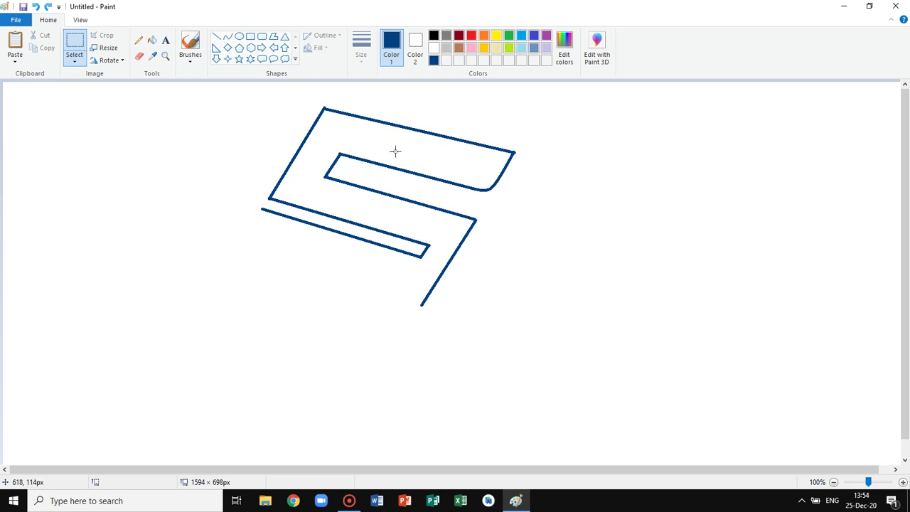
# - Close the S outline with a curved lower-left corner about 59 × 90 px and a straight bottom edge to the right side
pyautogui.click(230, 38)
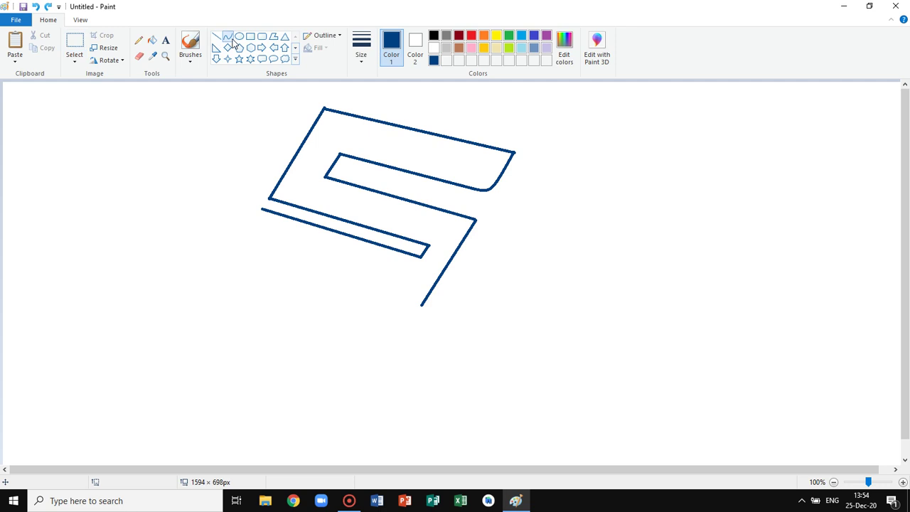
pyautogui.moveTo(261, 209); pyautogui.dragTo(256, 253)
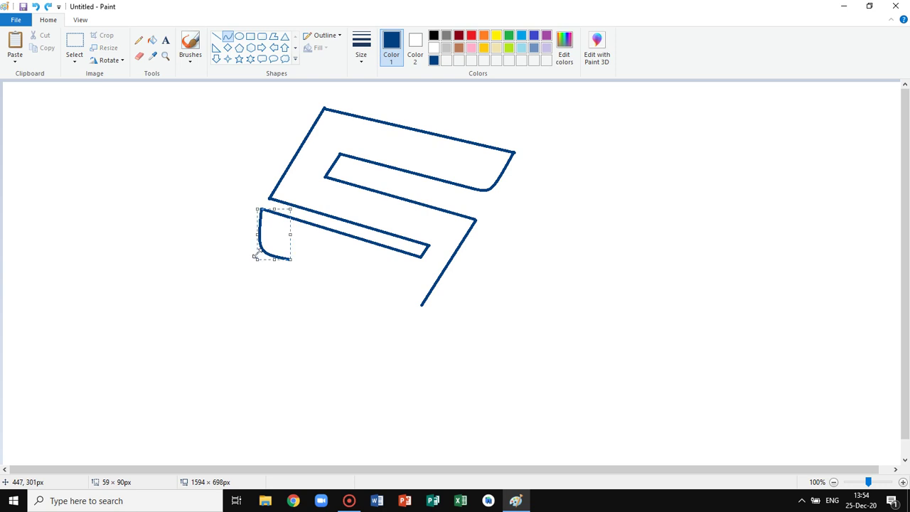
pyautogui.click(216, 37)
pyautogui.moveTo(269, 255); pyautogui.dragTo(421, 305)
pyautogui.click(527, 320)
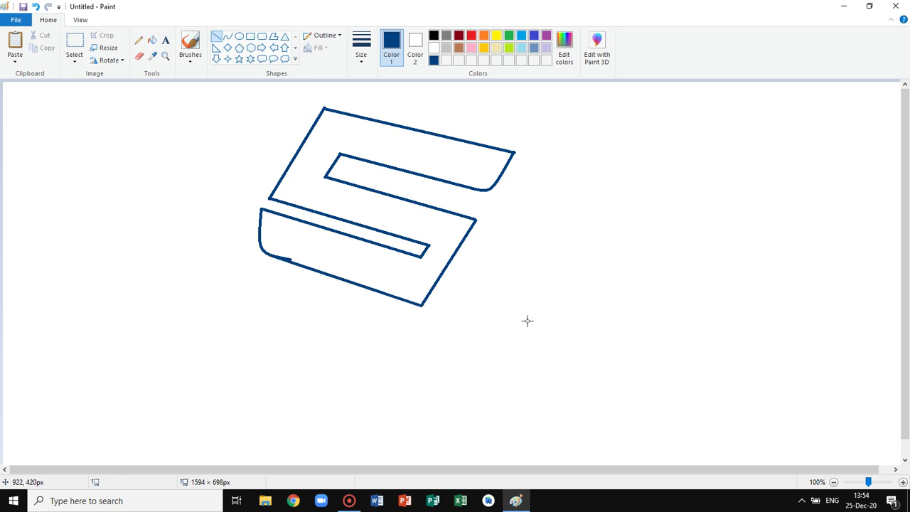
# - Erase the curve's overlapping stub on the bottom edge and fill the S outline with dark blue
pyautogui.click(138, 57)
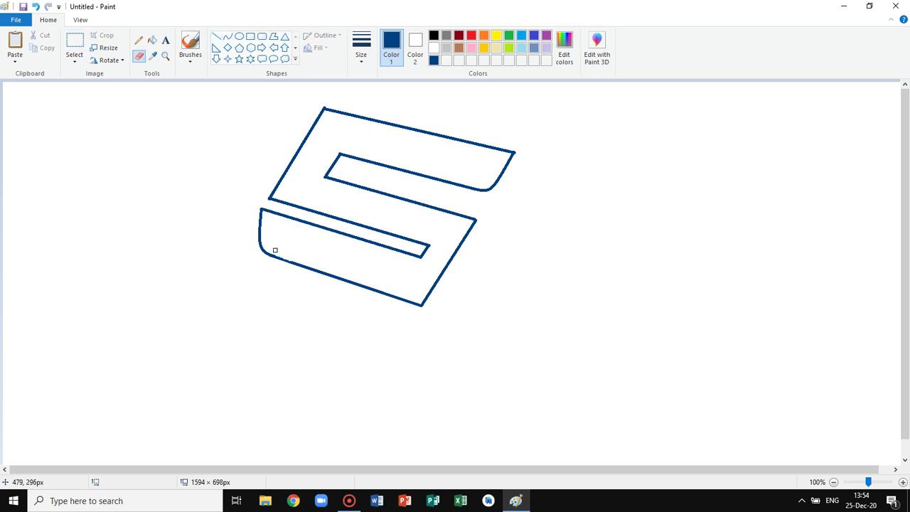
pyautogui.click(153, 41)
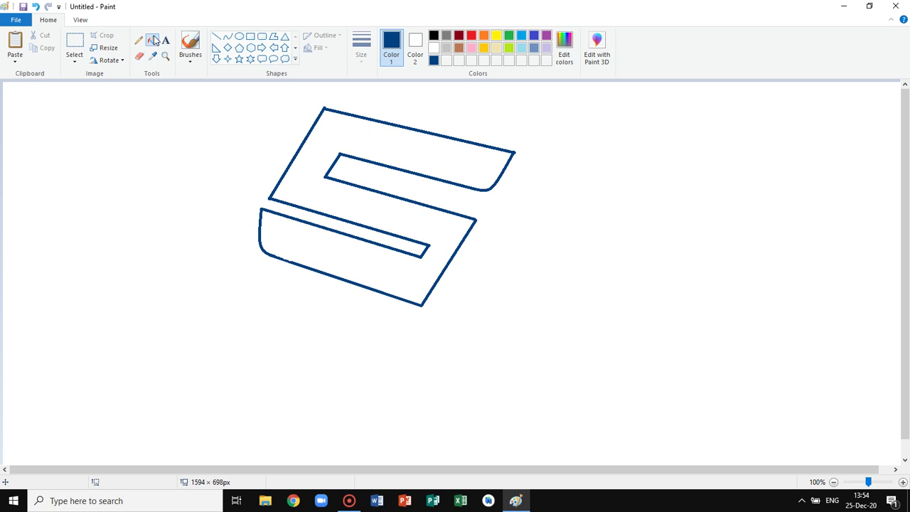
pyautogui.click(443, 163)
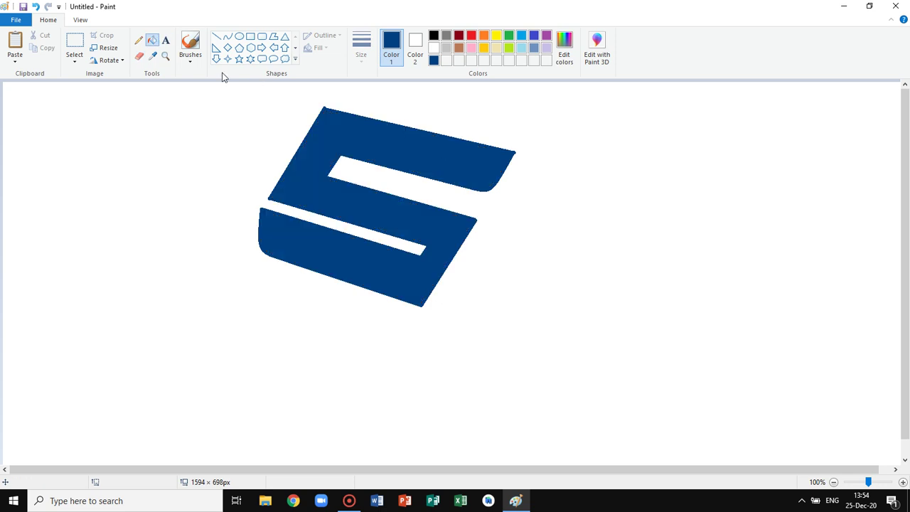
# - Select the whole filled S, enlarge it and reposition it near the horizontal centre of the canvas
pyautogui.click(75, 47)
pyautogui.moveTo(230, 85); pyautogui.dragTo(611, 357)
pyautogui.moveTo(497, 295); pyautogui.dragTo(522, 289)
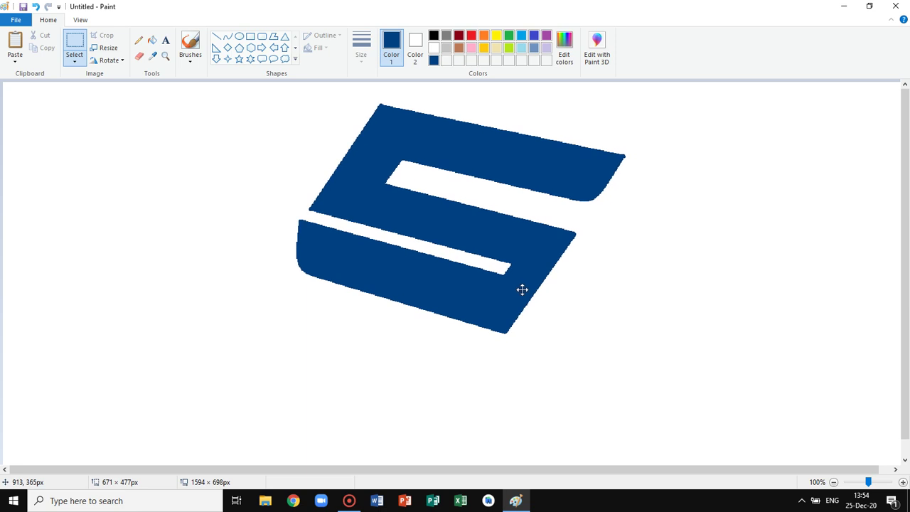
pyautogui.click(721, 305)
# - Choose the Text tool and set Color 1 to a custom red with RGB 249, 0, 0
pyautogui.click(165, 41)
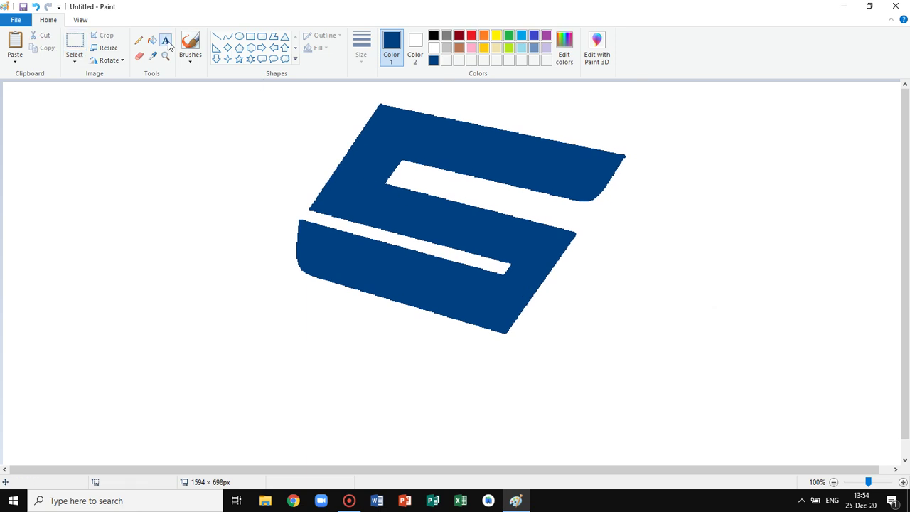
pyautogui.click(569, 55)
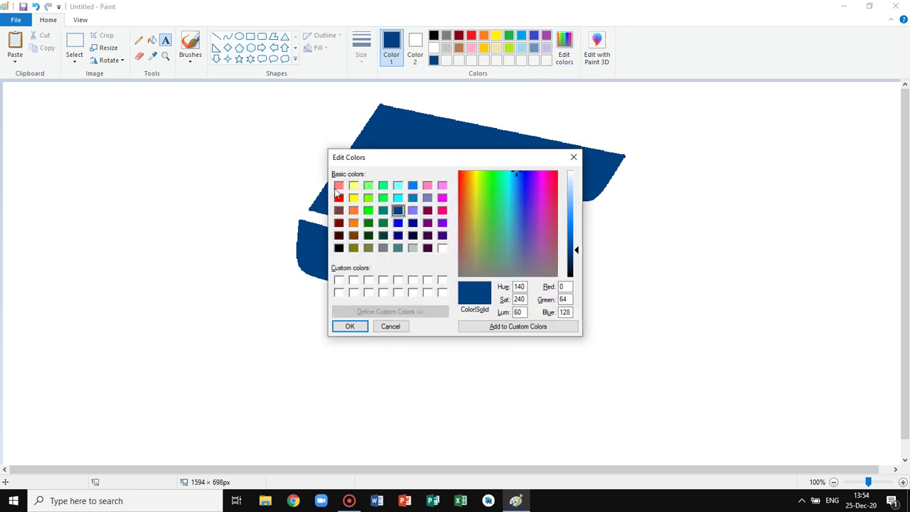
pyautogui.click(339, 197)
pyautogui.click(576, 230)
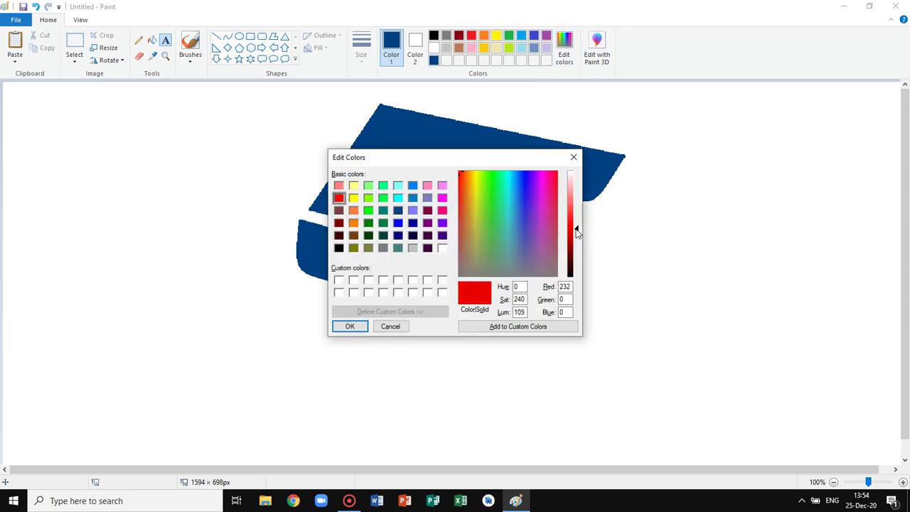
pyautogui.moveTo(577, 228); pyautogui.dragTo(576, 226)
pyautogui.click(350, 327)
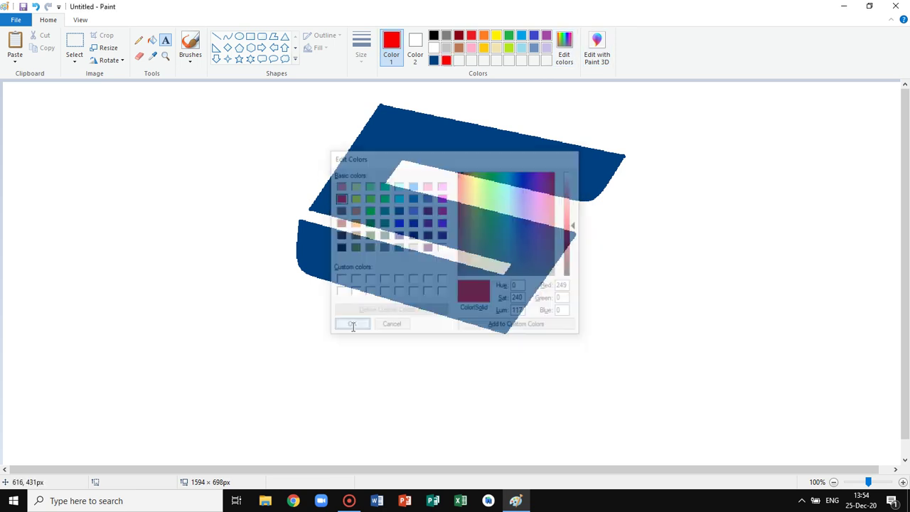
# - Place a text box below the S's lower-left side and set its font to Arial Black, size 100
pyautogui.click(202, 372)
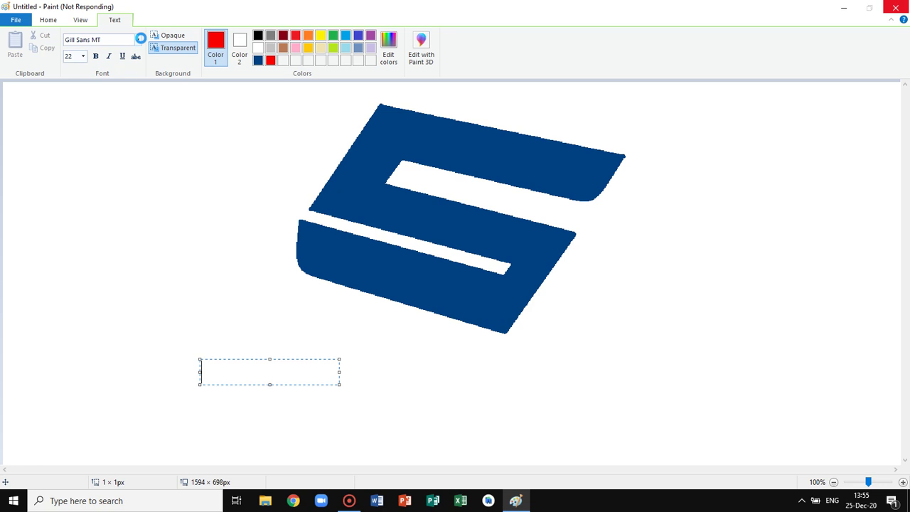
pyautogui.click(139, 40)
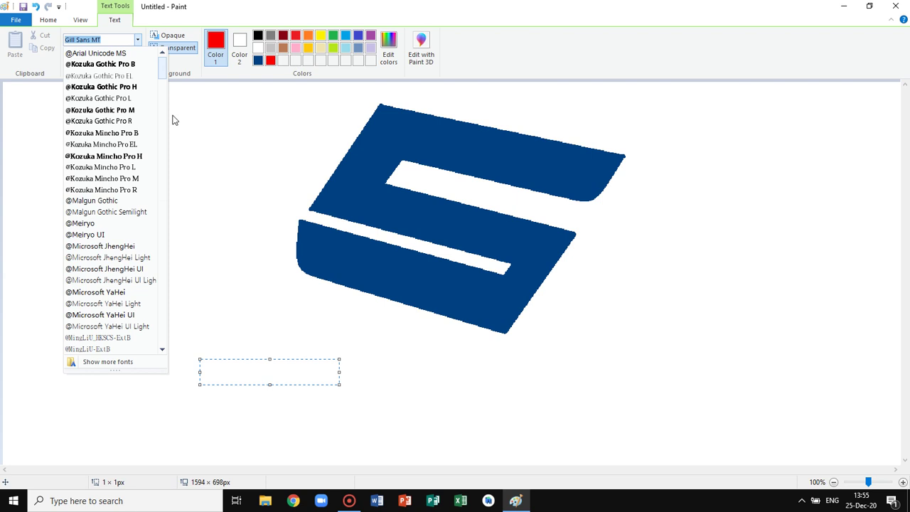
pyautogui.moveTo(163, 66); pyautogui.dragTo(163, 105)
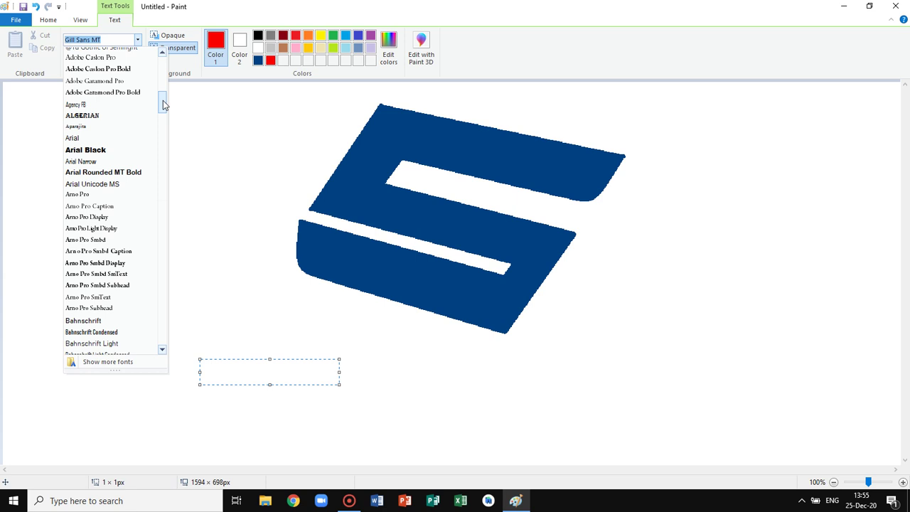
pyautogui.click(132, 152)
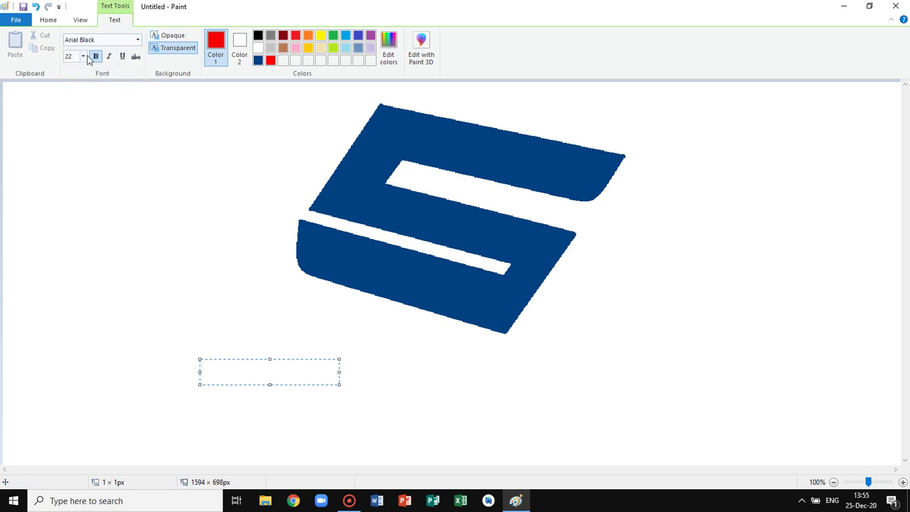
pyautogui.click(85, 56)
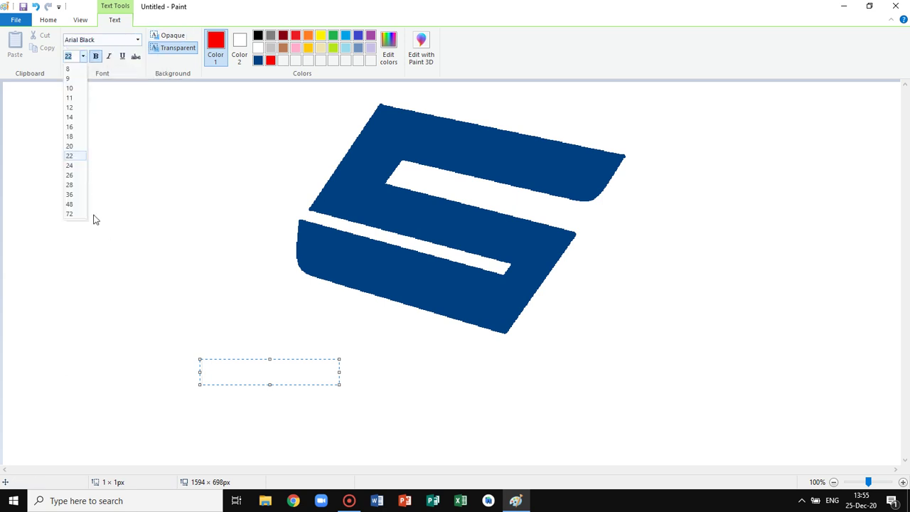
pyautogui.doubleClick(71, 56)
pyautogui.write('100')
pyautogui.click(285, 288)
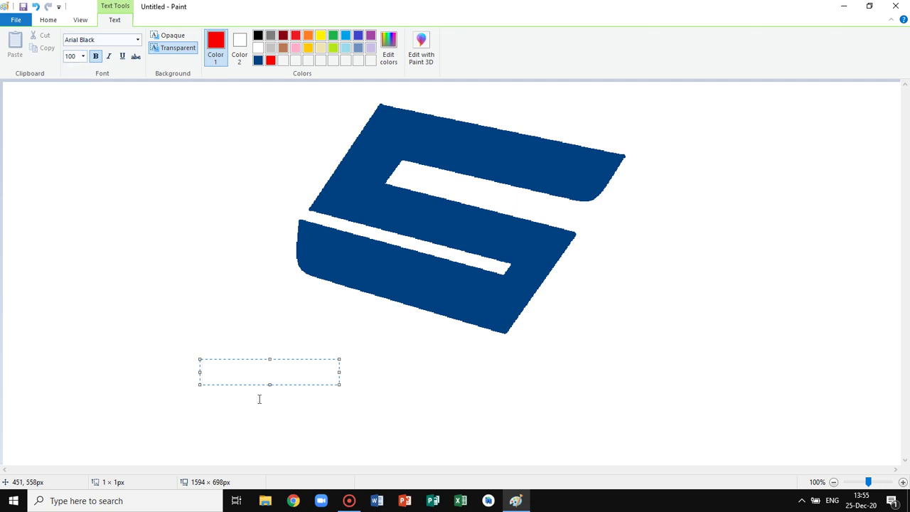
# - Enlarge the empty text box to about 900 × 196 px so it spans the area beneath the S
pyautogui.moveTo(270, 384); pyautogui.dragTo(276, 461)
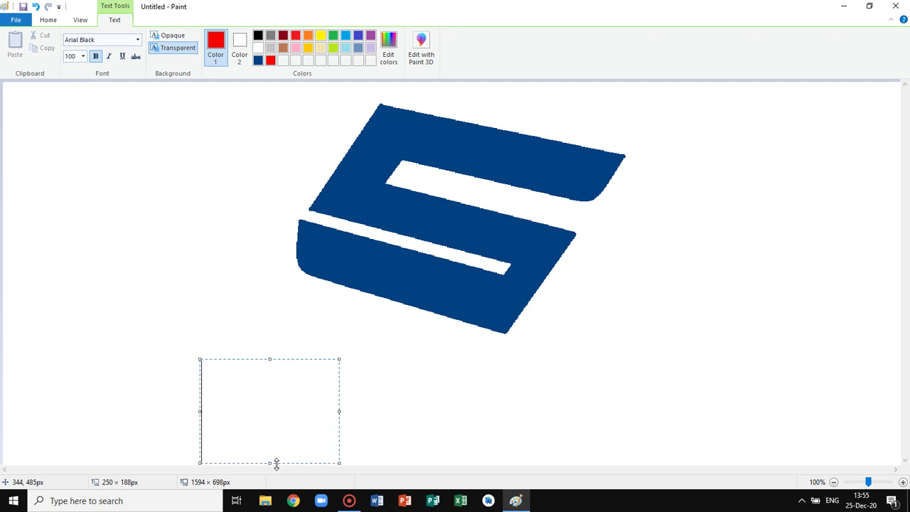
pyautogui.moveTo(340, 411); pyautogui.dragTo(445, 411)
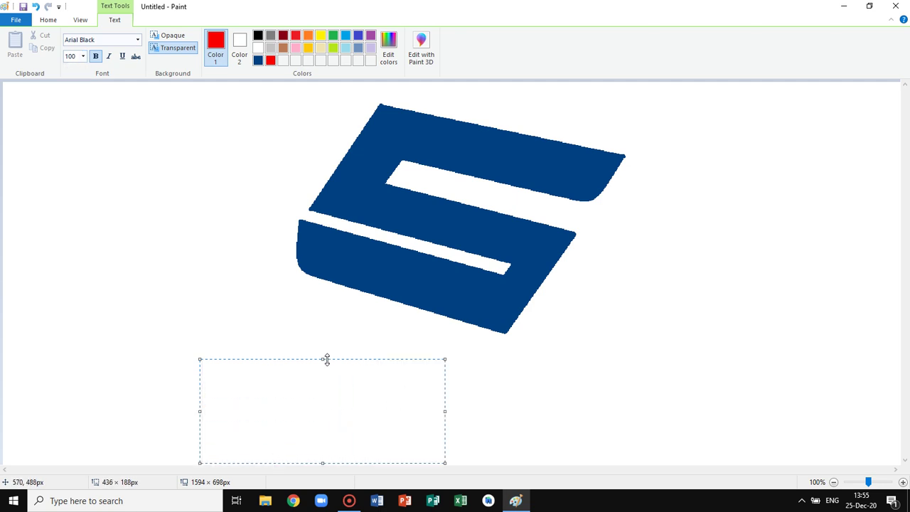
pyautogui.moveTo(325, 360); pyautogui.dragTo(336, 336)
pyautogui.moveTo(321, 441); pyautogui.dragTo(323, 446)
pyautogui.moveTo(444, 391); pyautogui.dragTo(709, 391)
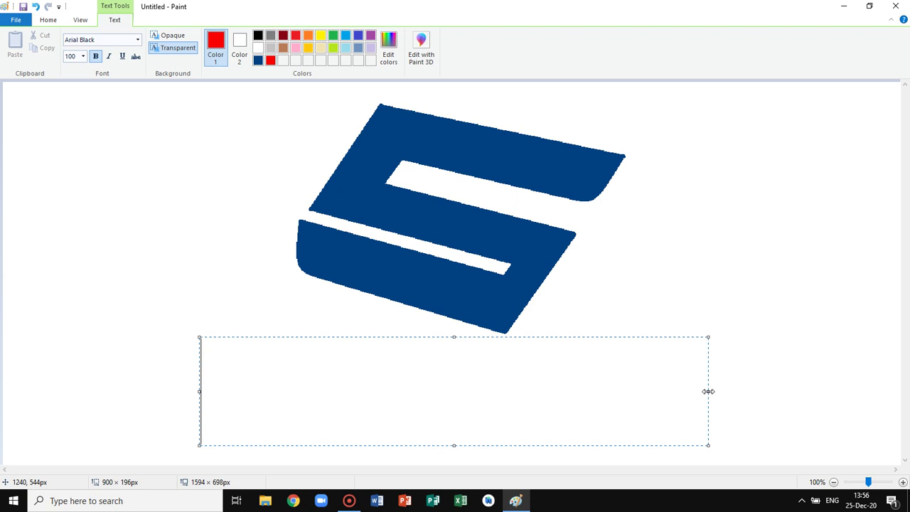
# - Enter the word SUZUKI in capitals in the text box, without bold formatting
pyautogui.write('SU')
pyautogui.press('BackSpace')
pyautogui.press('BackSpace')
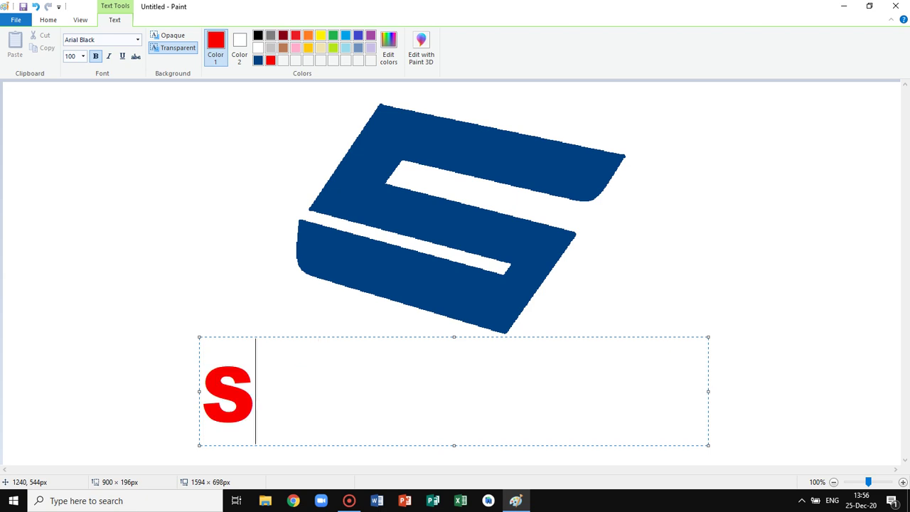
pyautogui.write('S')
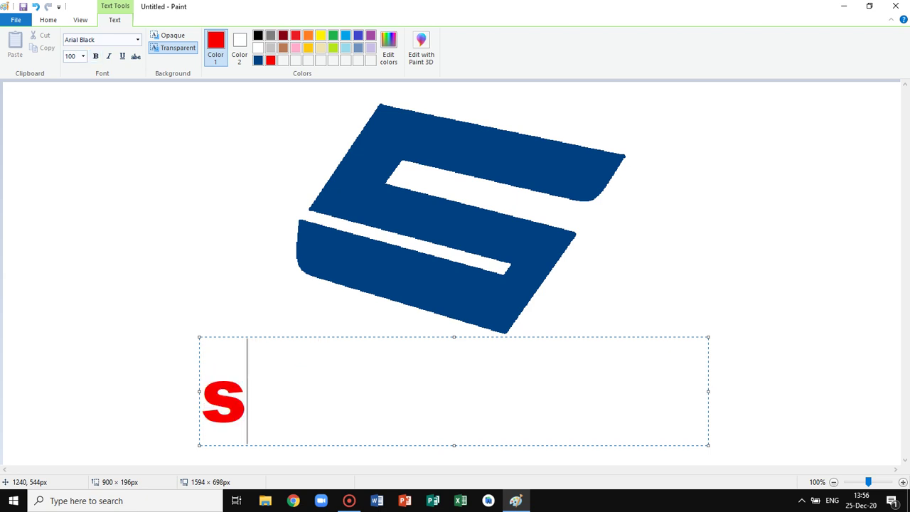
pyautogui.press('BackSpace')
pyautogui.hotkey('ctrl', 'b')
pyautogui.write('SUV')
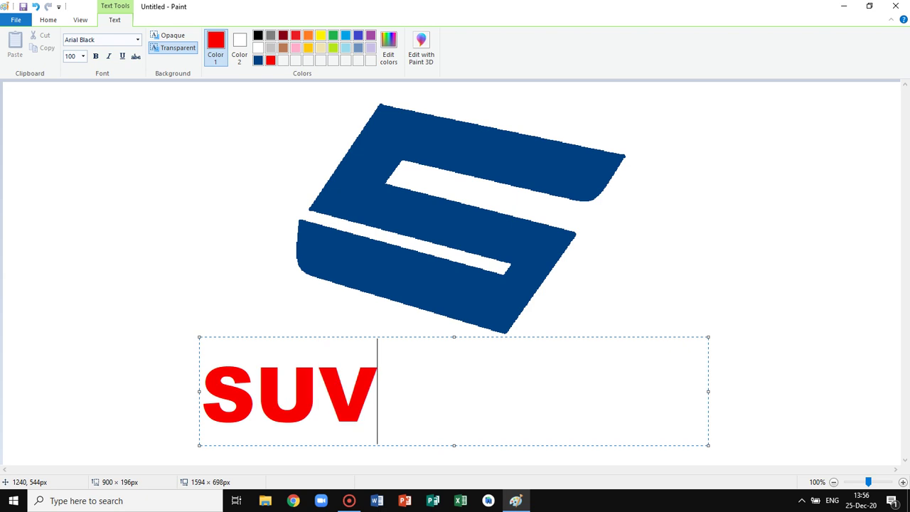
pyautogui.press('BackSpace')
pyautogui.write('ZUKI')
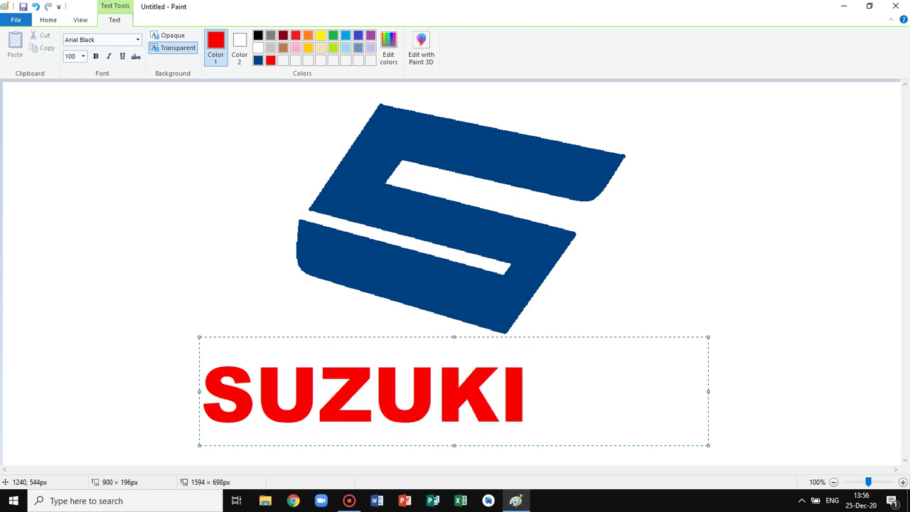
# - Try bold and italic formatting on the whole word SUZUKI
pyautogui.hotkey('ctrl', 'a')
pyautogui.hotkey('ctrl', 'b')
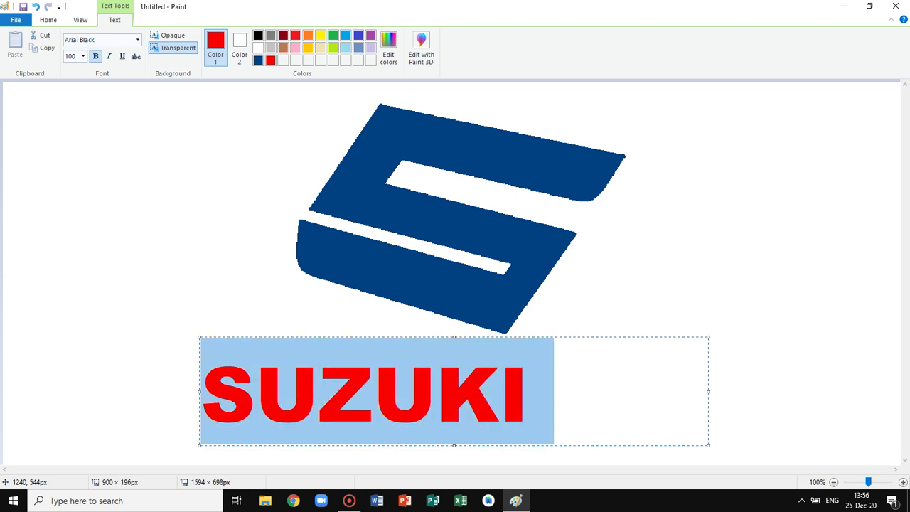
pyautogui.hotkey('ctrl', 'b')
pyautogui.hotkey('ctrl', 'b')
pyautogui.hotkey('ctrl', 'i')
pyautogui.hotkey('ctrl', 'i')
pyautogui.hotkey('ctrl', 'b')
pyautogui.hotkey('ctrl', 'b')
pyautogui.hotkey('ctrl', 'b')
# - Commit the text, select the red word SUZUKI, stretch the selection to about 780 × 138 px and centre it beneath the S
pyautogui.click(299, 314)
pyautogui.click(74, 40)
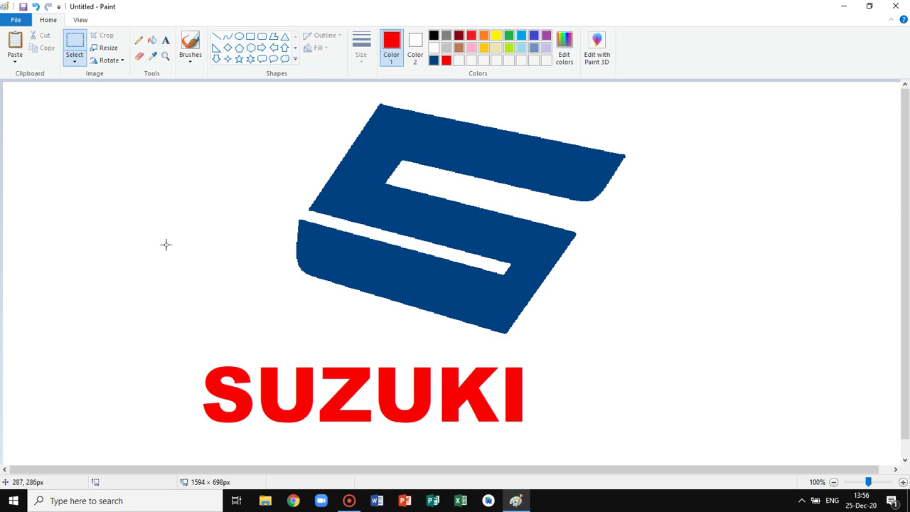
pyautogui.moveTo(199, 360); pyautogui.dragTo(357, 463)
pyautogui.moveTo(418, 430); pyautogui.dragTo(642, 435)
pyautogui.moveTo(541, 412); pyautogui.dragTo(612, 389)
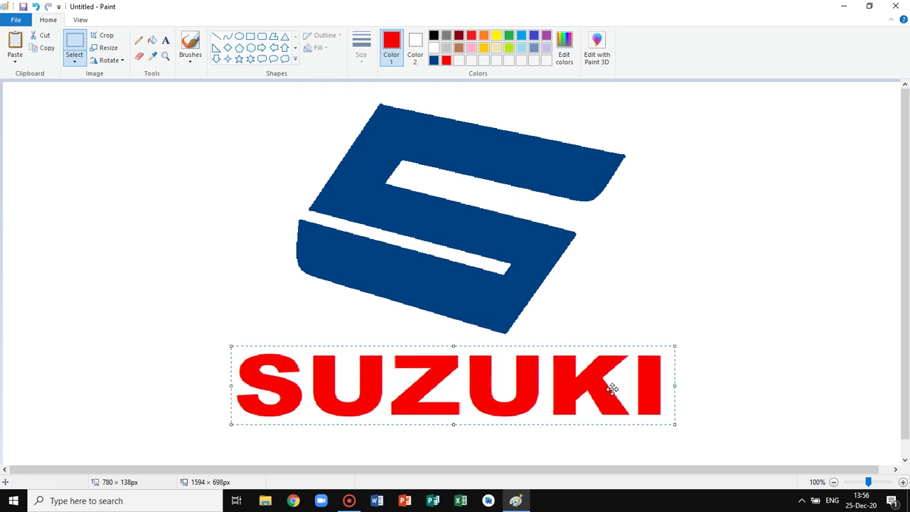
pyautogui.click(793, 250)
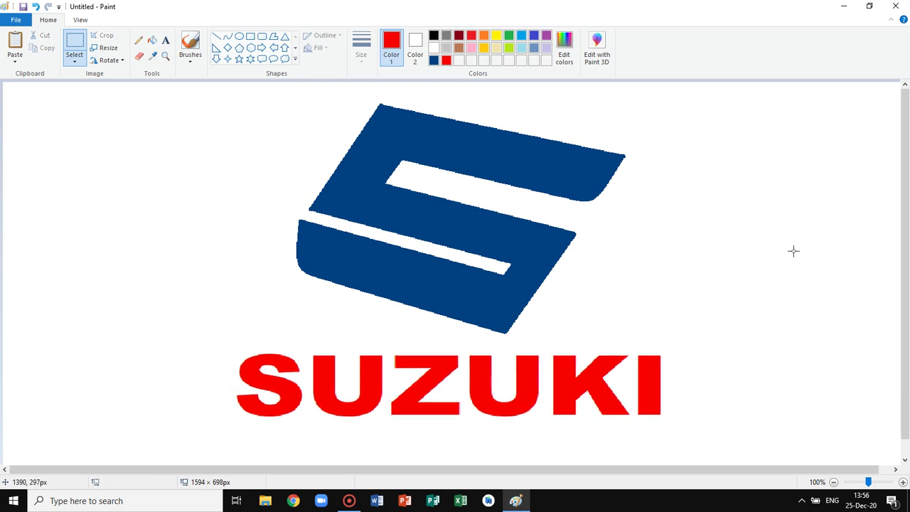